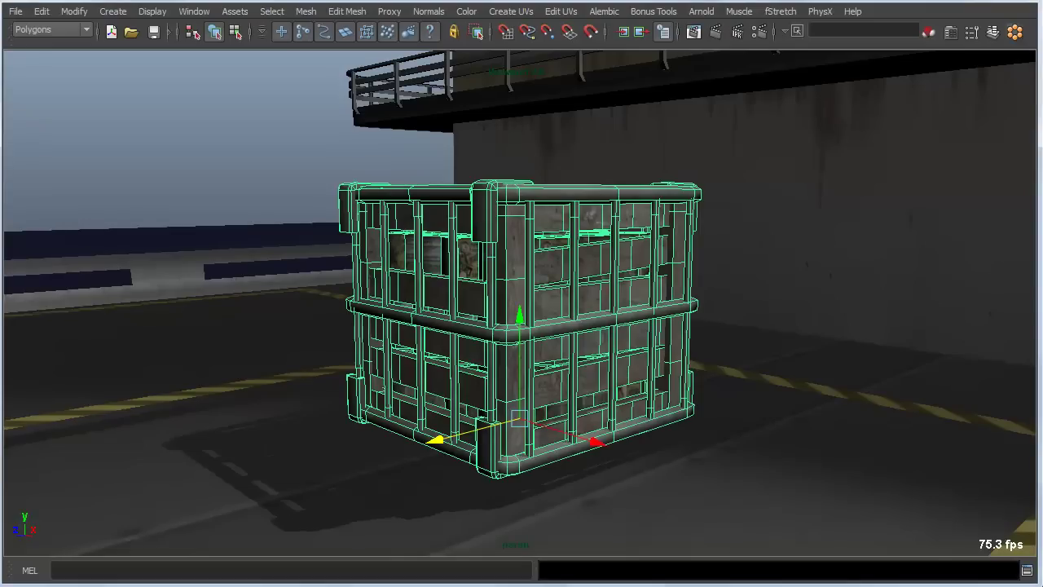
Move the crate's pivot down and snap it onto the crate's nearest bottom corner
alt+drag(521, 294, 522, 342)
alt+middle_drag(521, 342, 497, 308)
alt+drag(496, 307, 496, 261)
alt+right_drag(497, 261, 562, 269)
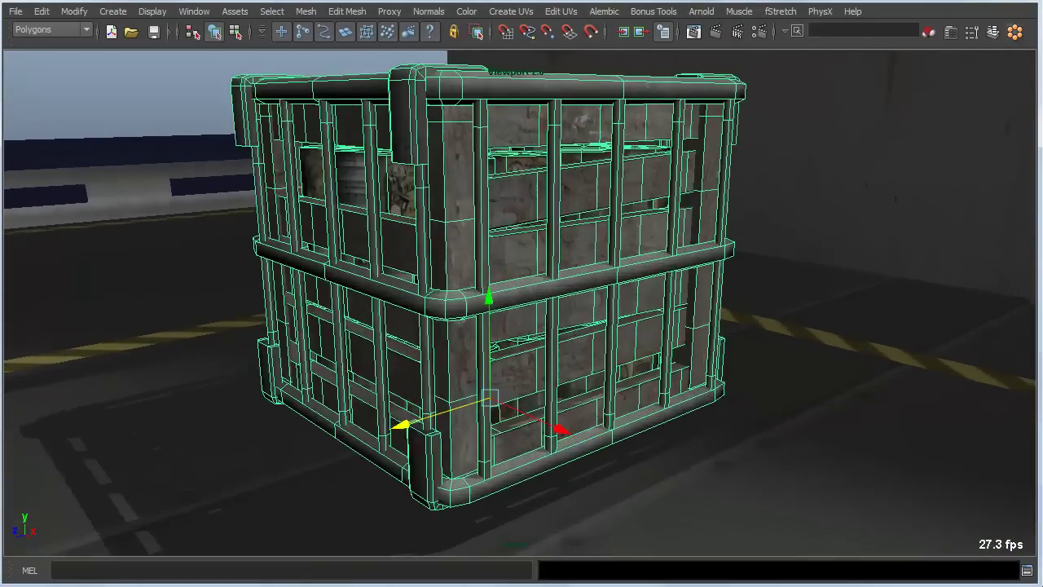
alt+middle_drag(562, 326, 563, 269)
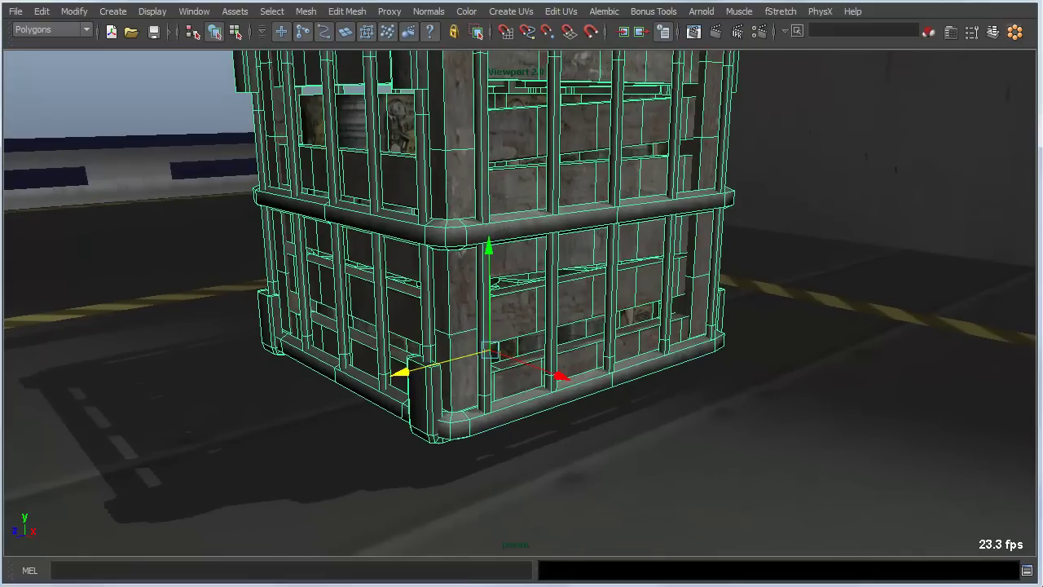
alt+drag(521, 293, 542, 322)
key(Insert)
drag(488, 343, 467, 395)
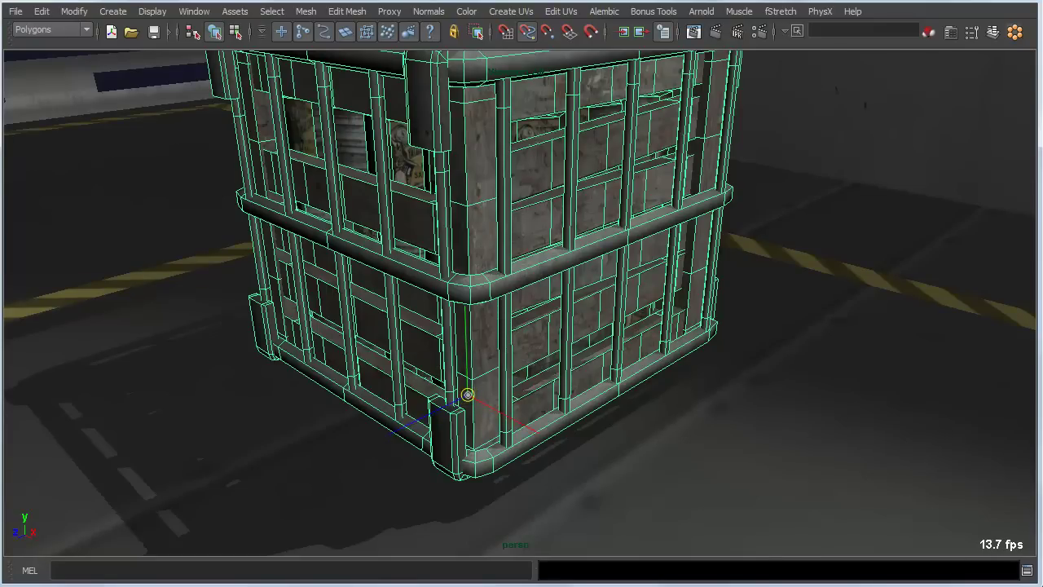
key(Insert)
alt+right_drag(468, 394, 579, 400)
alt+middle_drag(579, 400, 595, 255)
key(d)
key(c)
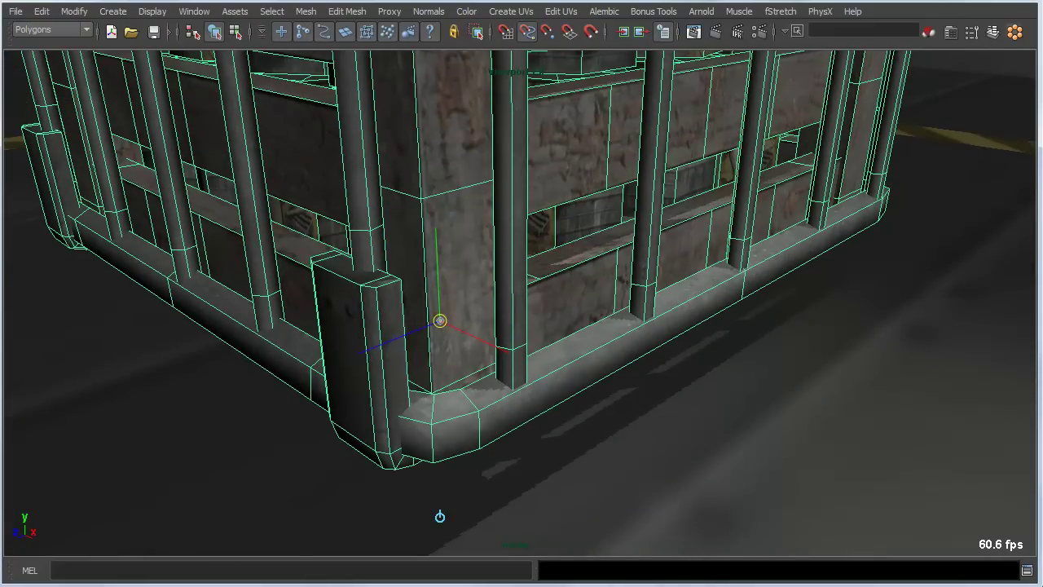
drag(440, 516, 434, 463)
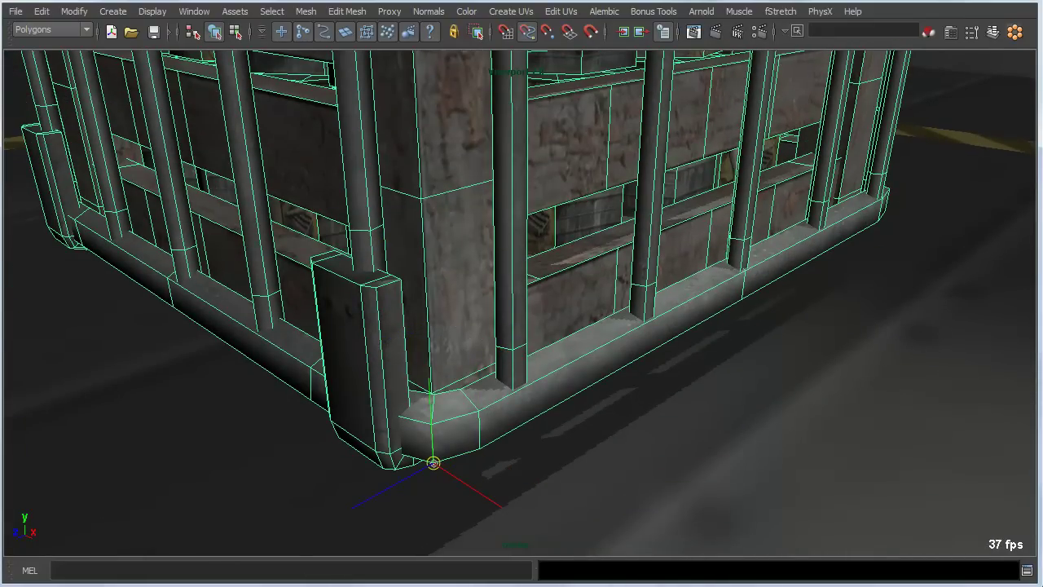
Duplicate the crate, place the copy directly beside the original, and repeat the duplication to form a row of three
alt+right_drag(434, 462, 318, 408)
alt+middle_drag(318, 407, 326, 546)
alt+drag(326, 546, 306, 497)
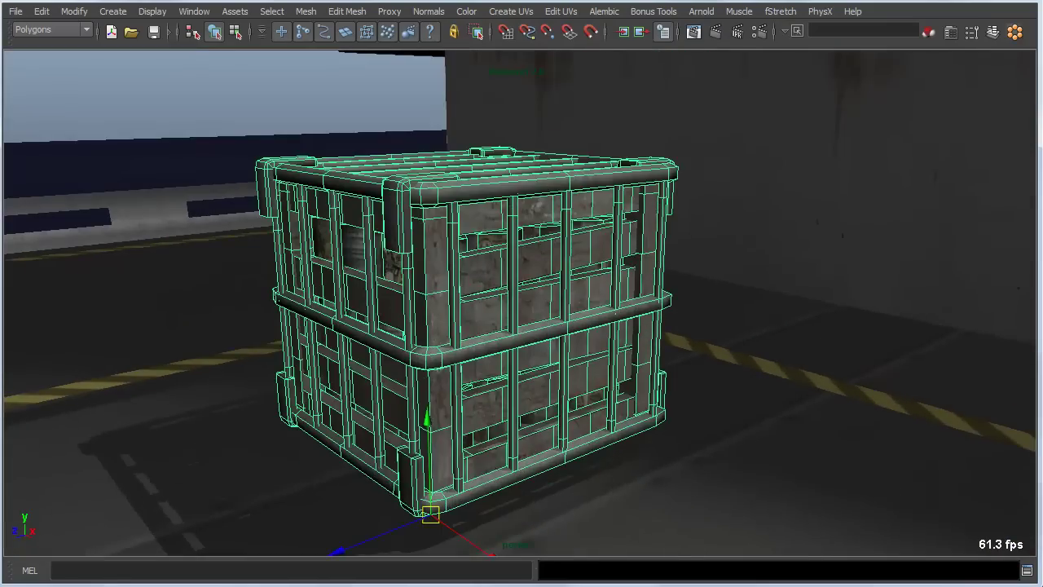
alt+right_drag(306, 497, 245, 481)
alt+middle_drag(244, 481, 281, 521)
alt+drag(281, 522, 236, 489)
alt+right_drag(236, 489, 187, 481)
alt+drag(188, 481, 150, 460)
key(ctrl+d)
alt+drag(350, 448, 518, 473)
drag(687, 461, 891, 487)
alt+middle_drag(891, 487, 651, 424)
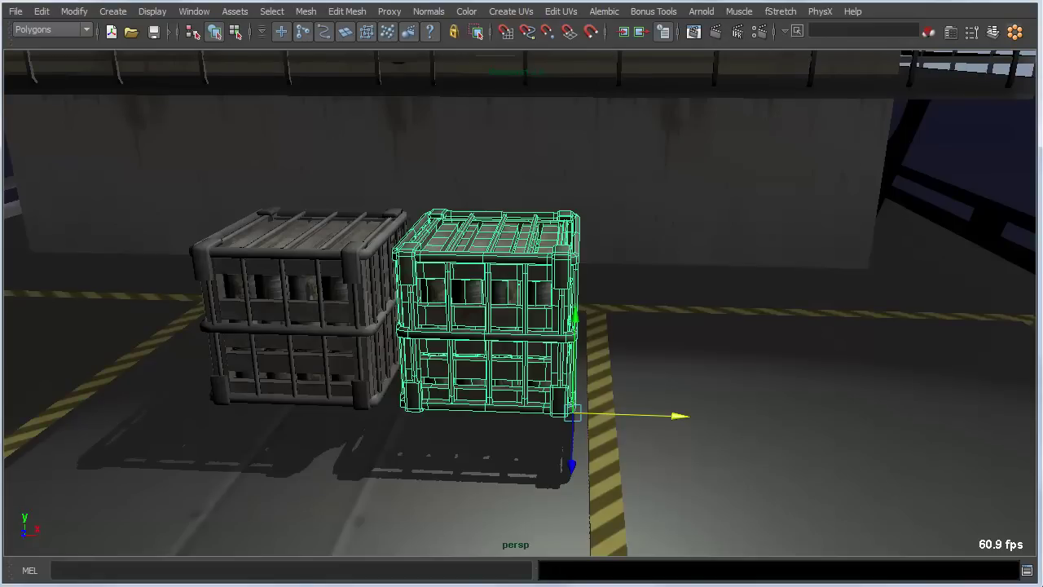
key(shift+d)
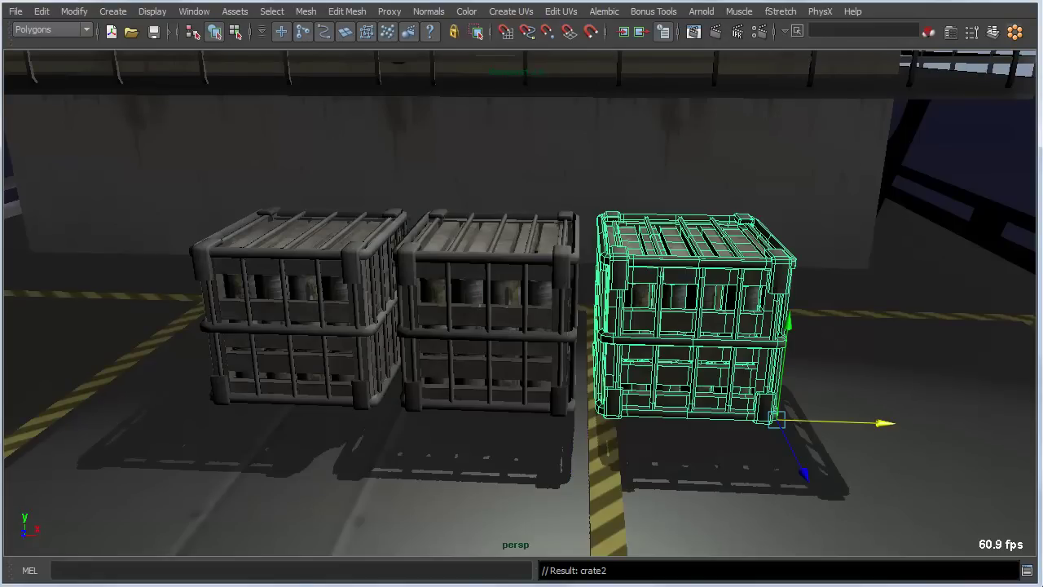
Duplicate the row of three crates on top of itself and repeat until the stack is four crates high
scroll(522, 303, down, 3)
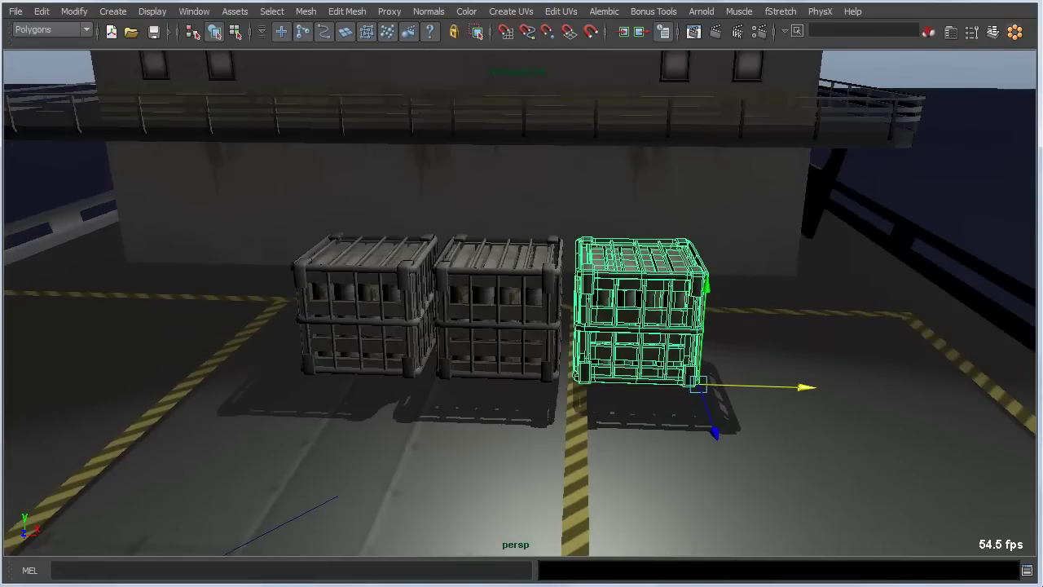
shift+click(363, 314)
shift+click(499, 318)
key(ctrl+d)
drag(558, 318, 402, 222)
key(shift+d)
key(shift+d)
alt+right_drag(402, 222, 326, 214)
alt+middle_drag(326, 213, 374, 289)
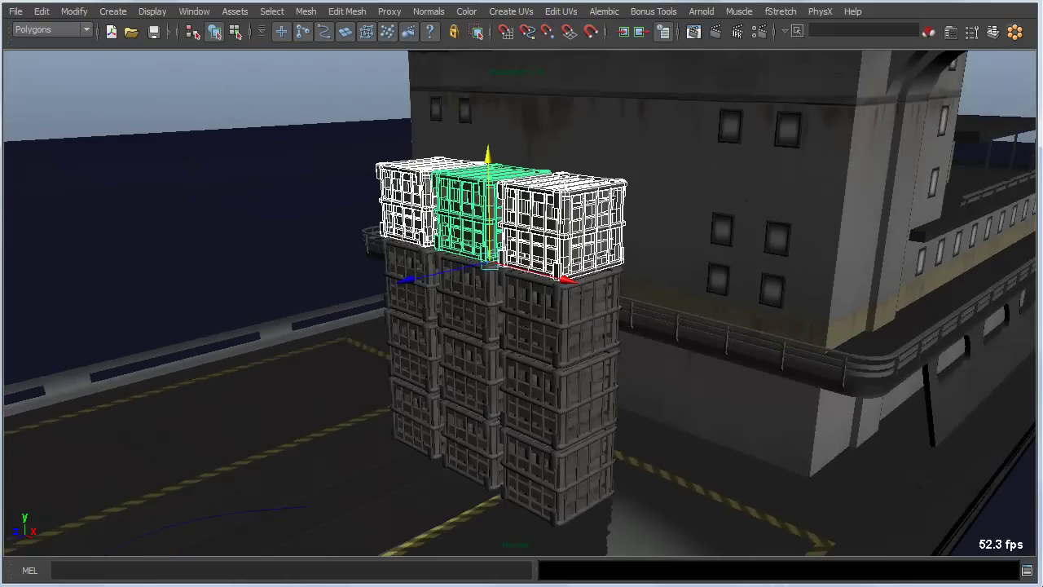
alt+drag(373, 289, 357, 261)
click(326, 245)
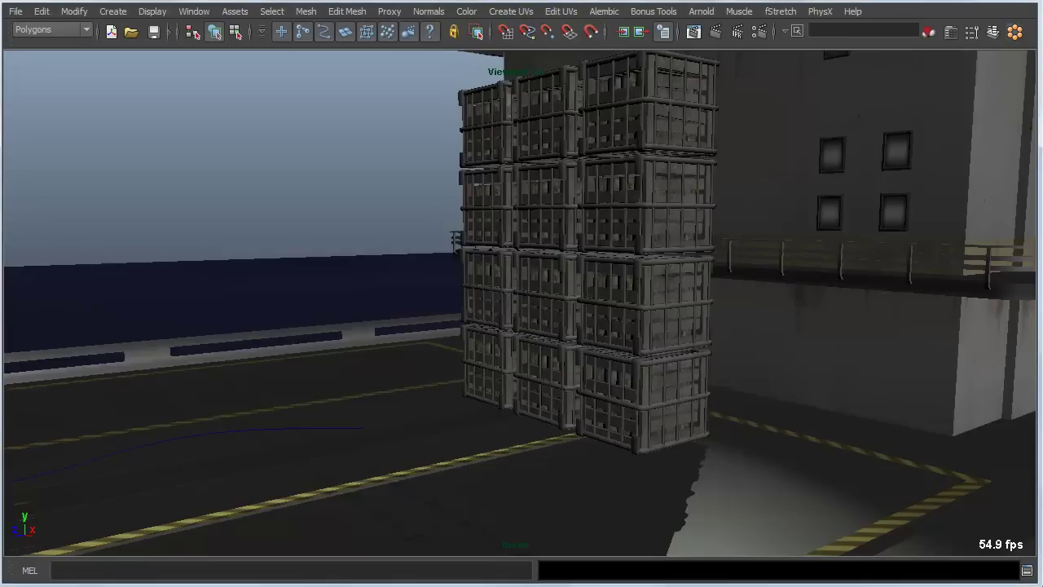
Try rotating the nearest bottom crate of the stack about its corner pivot
click(655, 391)
click(655, 392)
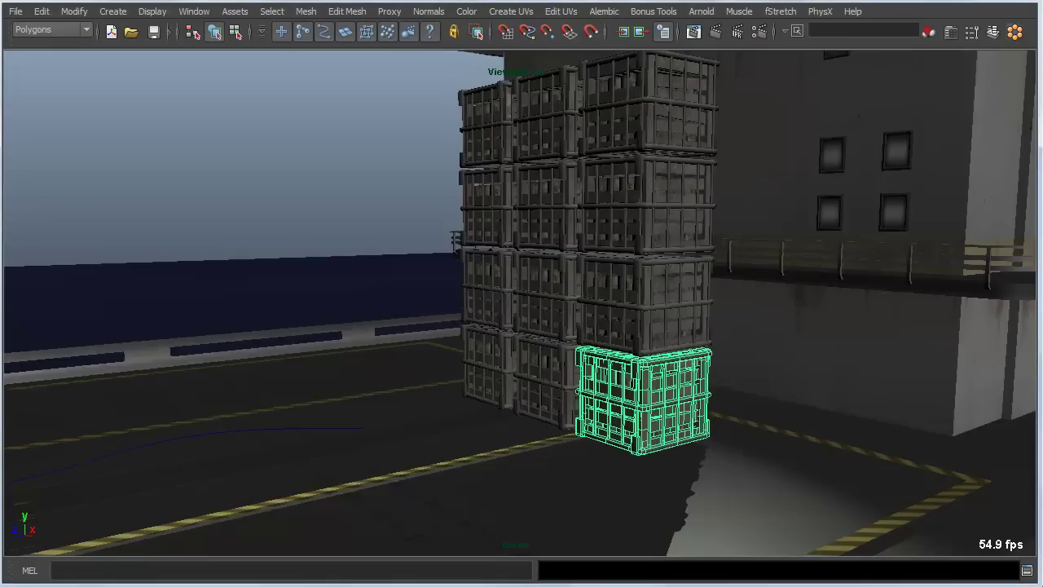
key(e)
mouse_move(560, 494)
mouse_down()
mouse_move(612, 502)
mouse_move(561, 495)
mouse_up()
key(ctrl+z)
mouse_move(613, 471)
mouse_down()
mouse_move(584, 492)
mouse_move(614, 477)
mouse_up()
key(ctrl+z)
drag(642, 401, 619, 402)
key(ctrl+z)
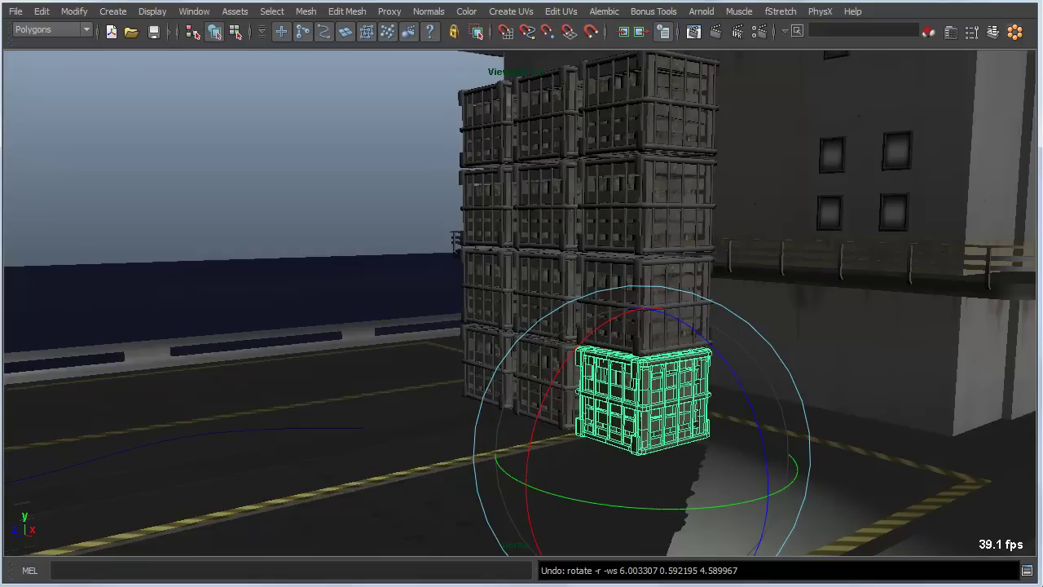
Restore the hidden interface with the Channel Box and key the selected bottom crate's X, Y and Z rotation
key(space)
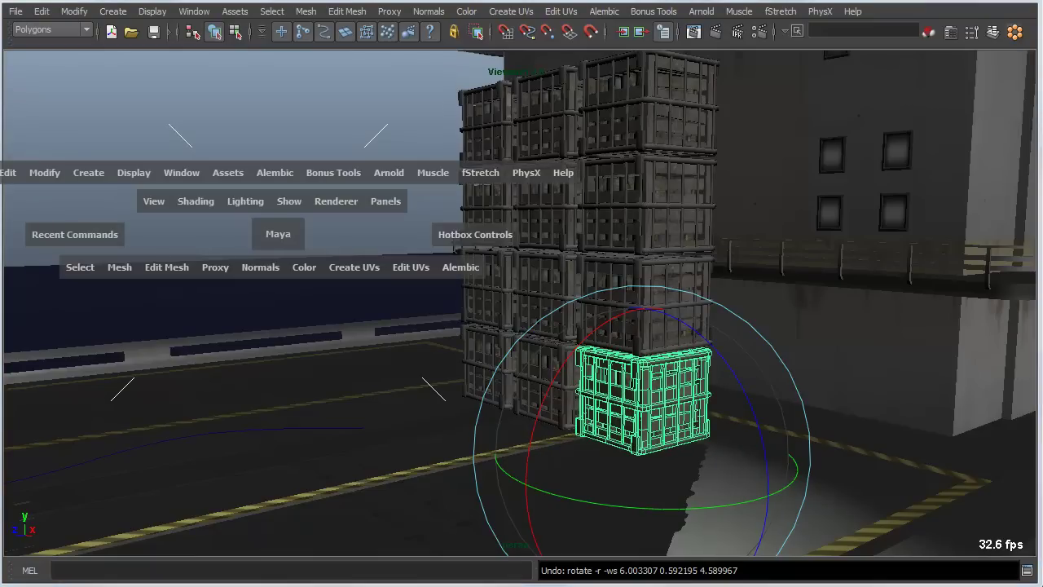
key(ctrl+space)
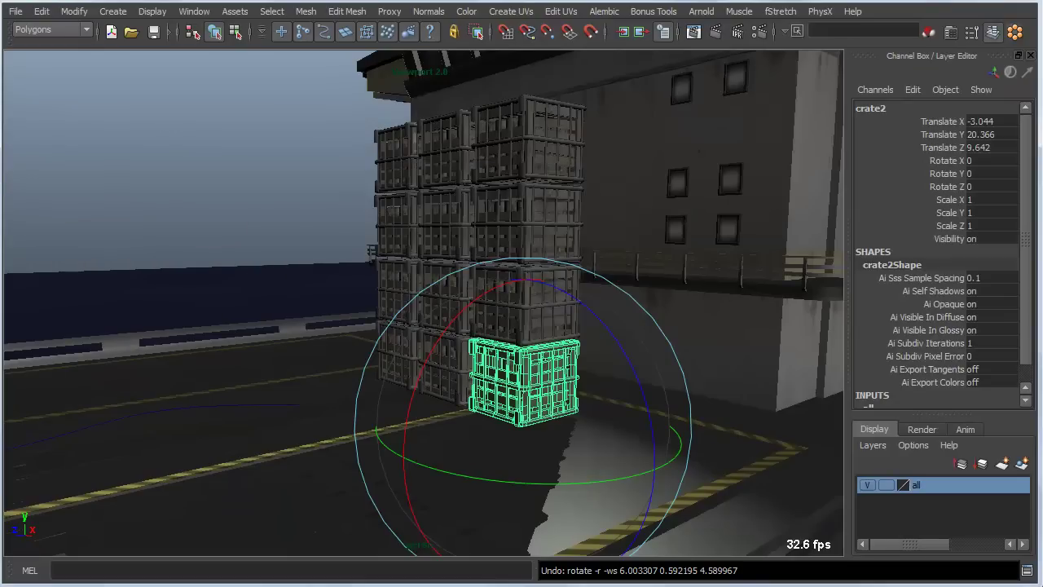
mouse_move(1026, 238)
mouse_down()
mouse_move(1025, 252)
mouse_move(1025, 239)
mouse_up()
key(shift+e)
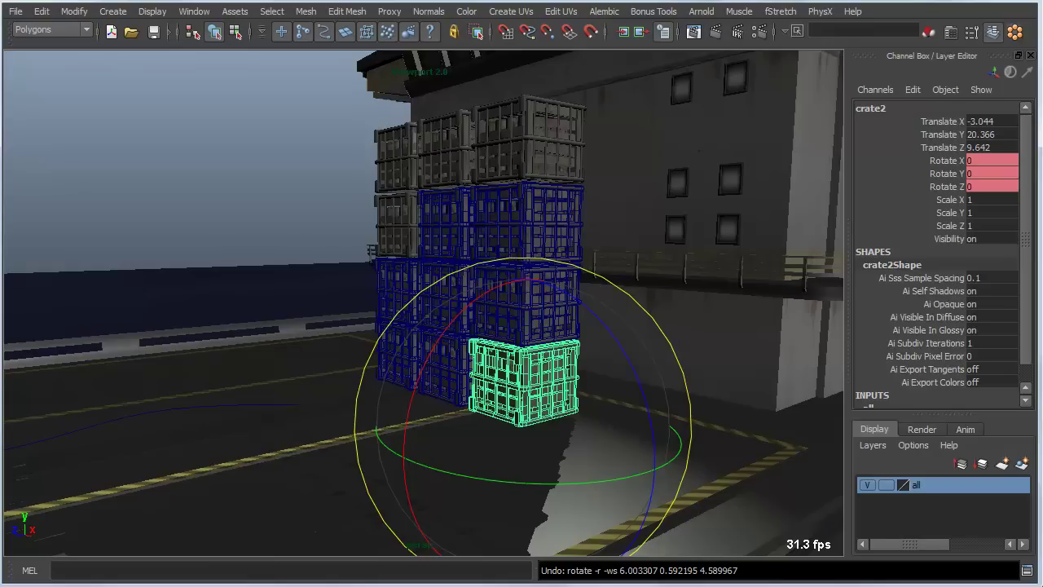
Open the Rotate tool settings and rotate the bottom crate about the vertical axis with soft selection
key(e)
click(526, 358)
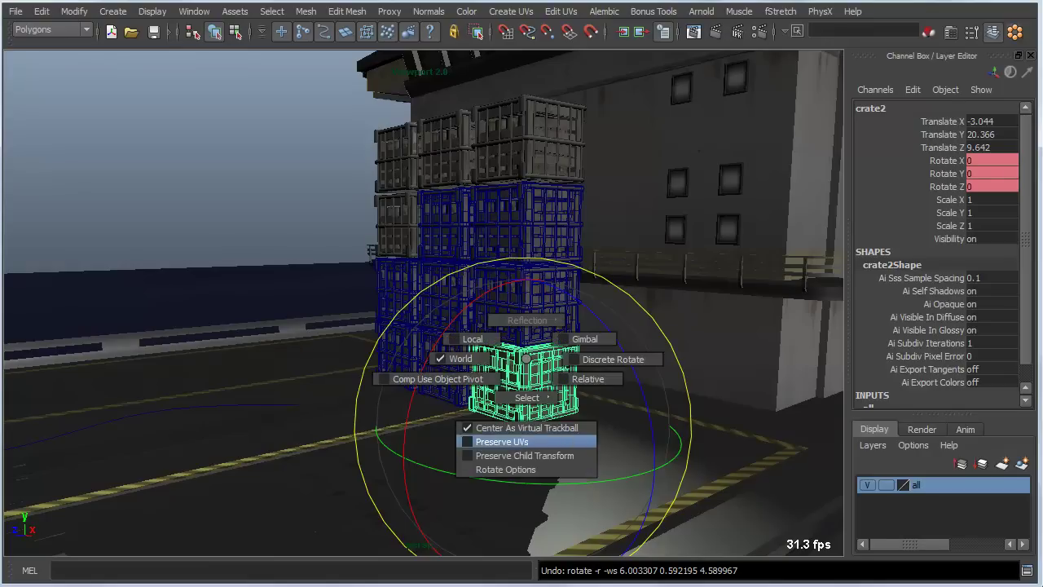
click(506, 470)
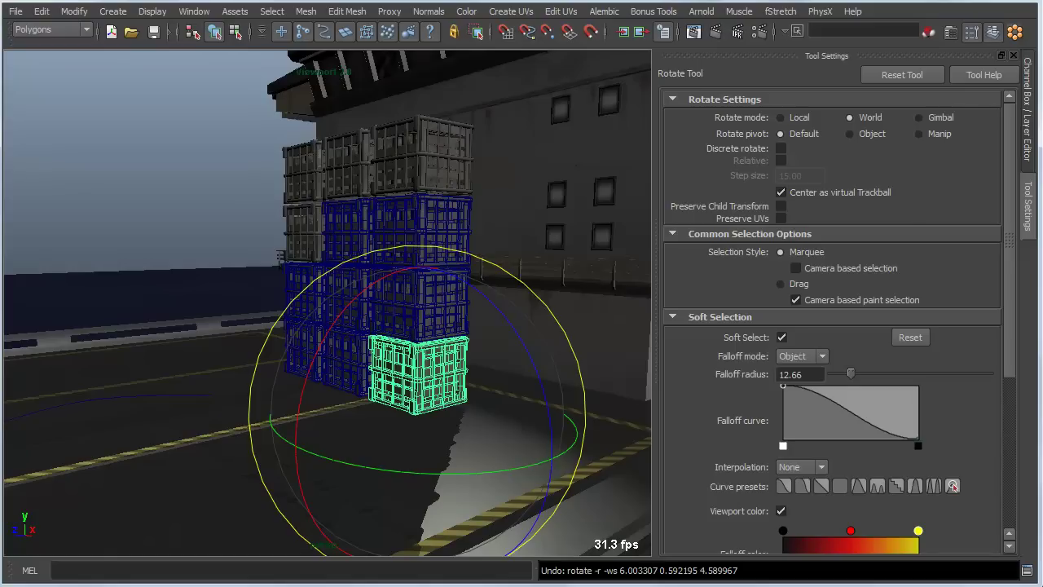
drag(348, 464, 484, 473)
Set the soft selection falloff radius to 15.98 and rotate the bottom crate and its neighbours further about the vertical axis
key(b)
shift+click(188, 298)
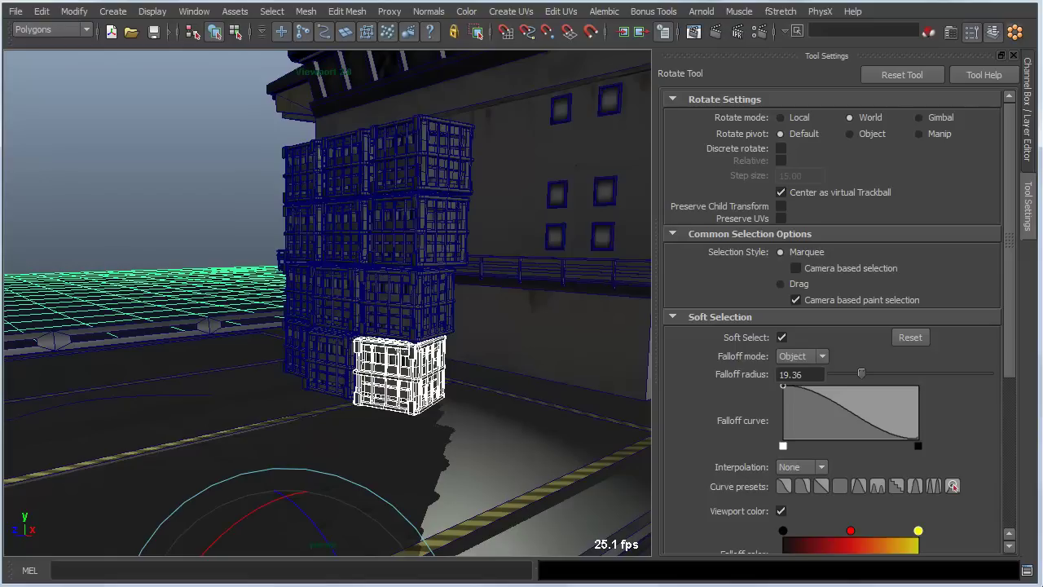
key(ctrl+z)
key(b)
drag(411, 379, 388, 379)
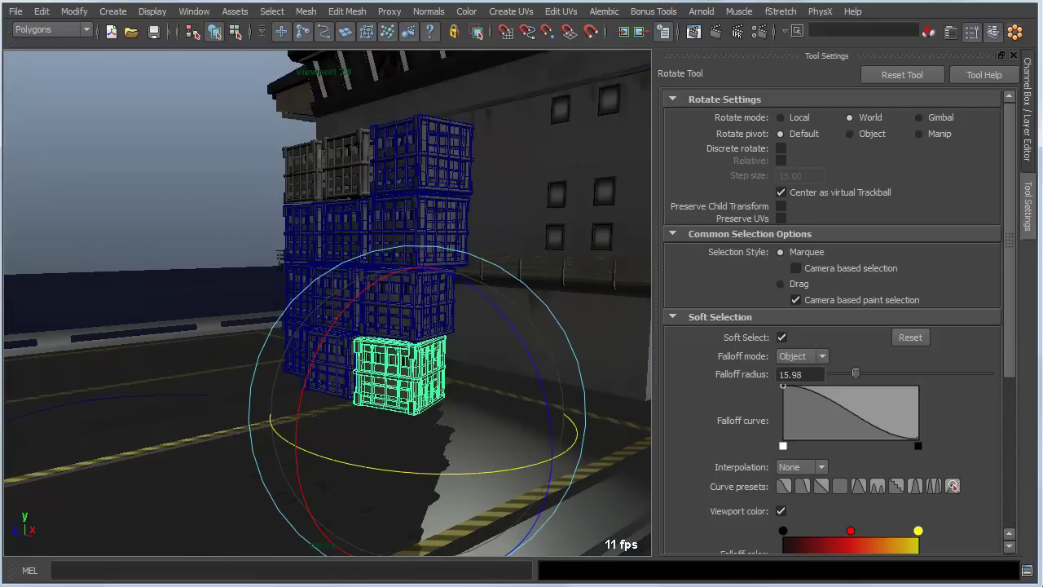
mouse_move(394, 470)
mouse_down()
mouse_move(423, 473)
mouse_move(326, 458)
mouse_move(423, 476)
mouse_move(314, 467)
mouse_up()
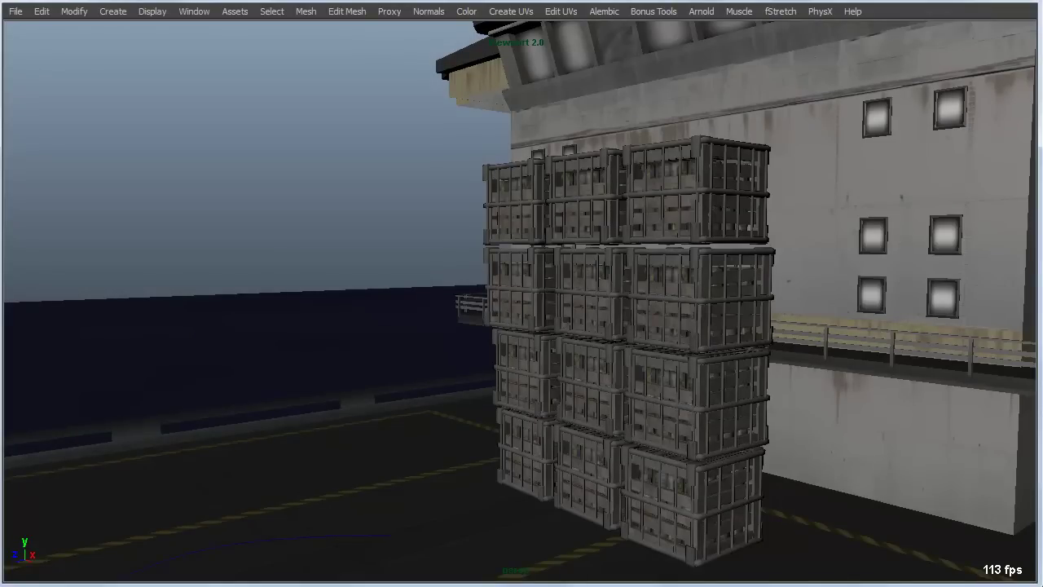
Select the far crate in the stack's top row and frame it in the perspective view
click(515, 204)
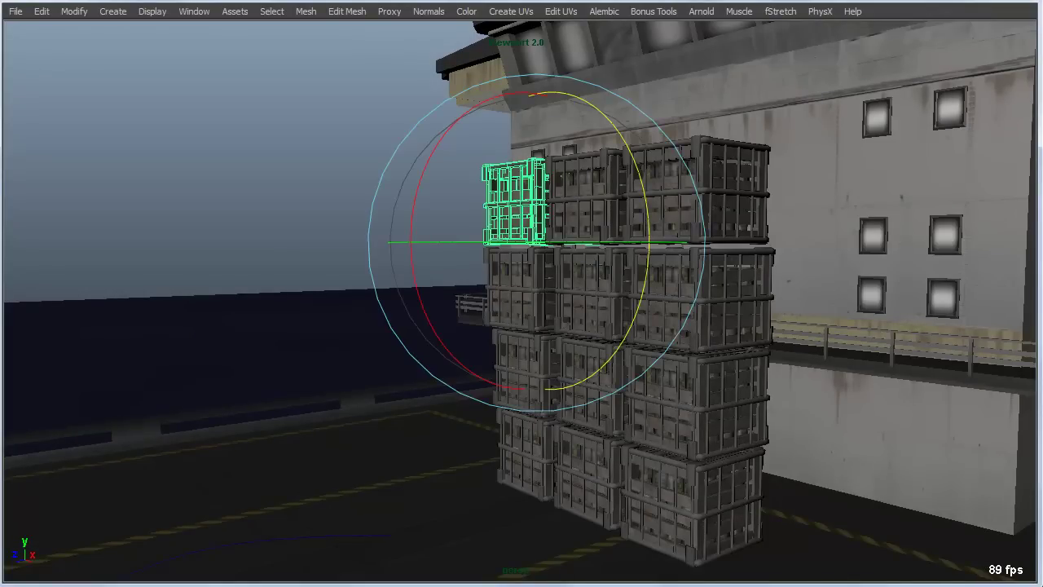
key(f)
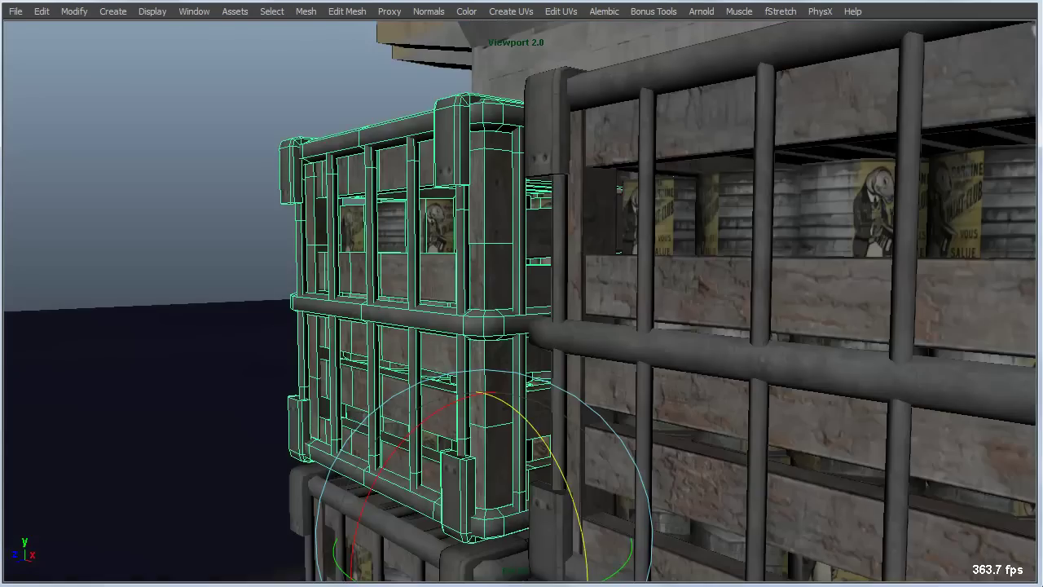
alt+drag(440, 293, 591, 332)
alt+right_drag(591, 333, 505, 334)
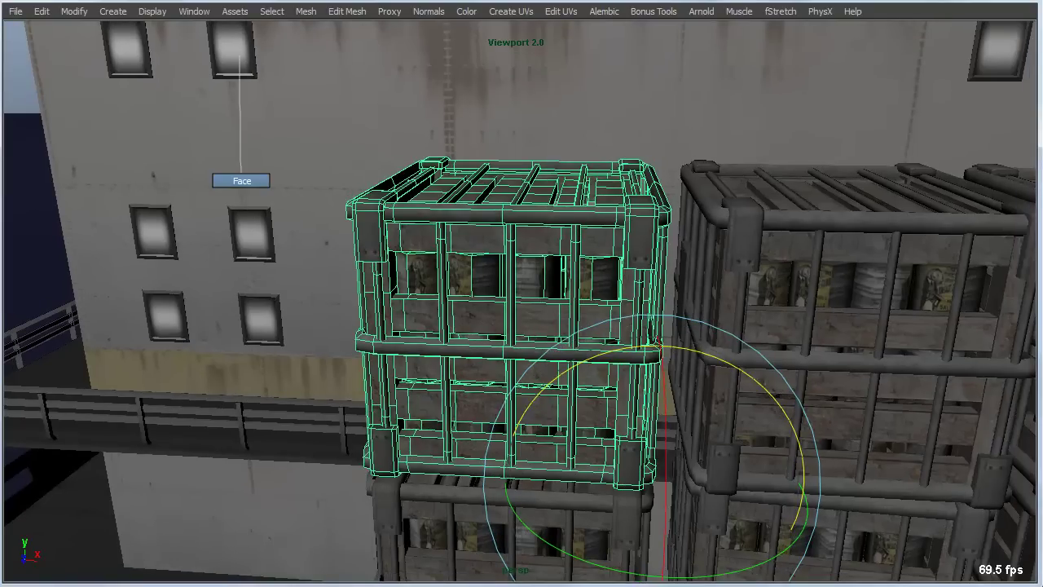
Select a window face on the ship's superstructure in face mode and frame it for inspection
click(240, 167)
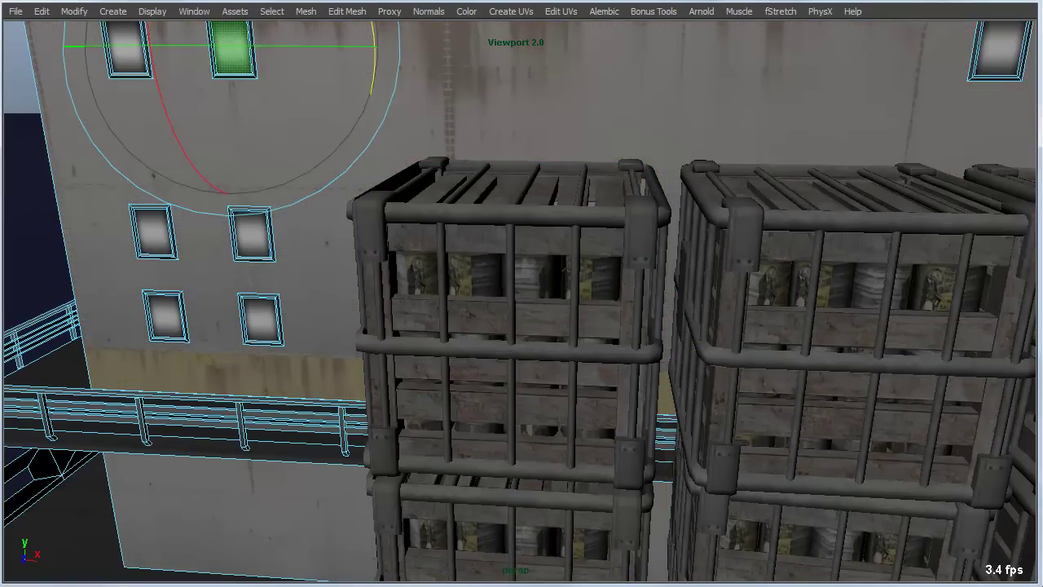
key(f)
alt+right_drag(233, 51, 122, 59)
alt+drag(122, 58, 94, 39)
alt+drag(456, 326, 538, 326)
alt+right_drag(537, 326, 294, 326)
alt+middle_drag(733, 310, 163, 326)
Select a group of vertices at the corner below the ship's bridge windows and frame them
drag(661, 91, 599, 184)
key(f)
alt+right_drag(599, 183, 457, 183)
alt+drag(456, 183, 481, 200)
alt+drag(521, 293, 505, 326)
alt+right_drag(506, 326, 424, 326)
alt+middle_drag(424, 326, 798, 248)
alt+drag(538, 310, 546, 303)
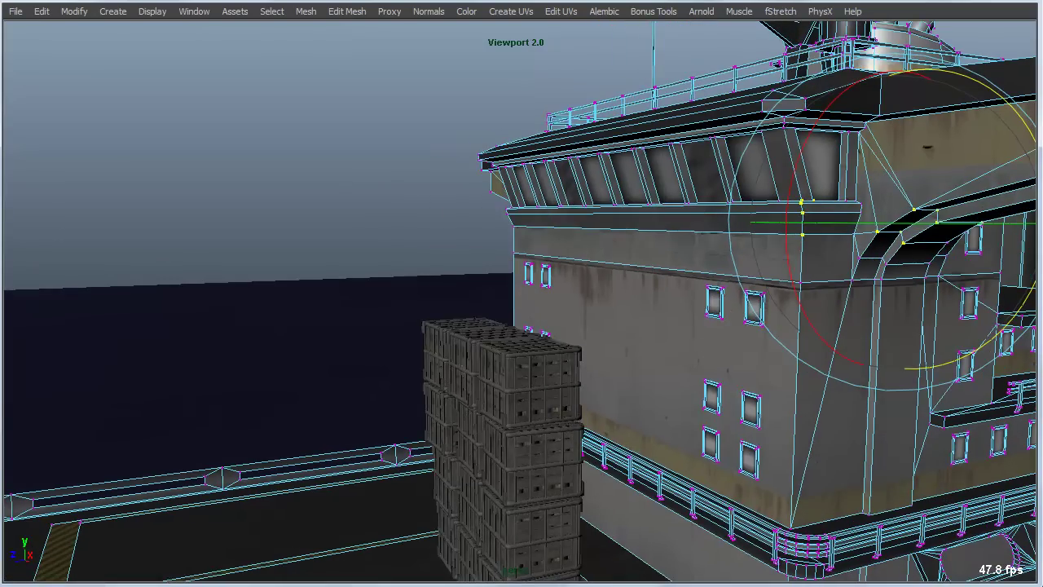
Show the top and perspective views side by side, return to object selection, and frame the middle top crate in all views
key(space)
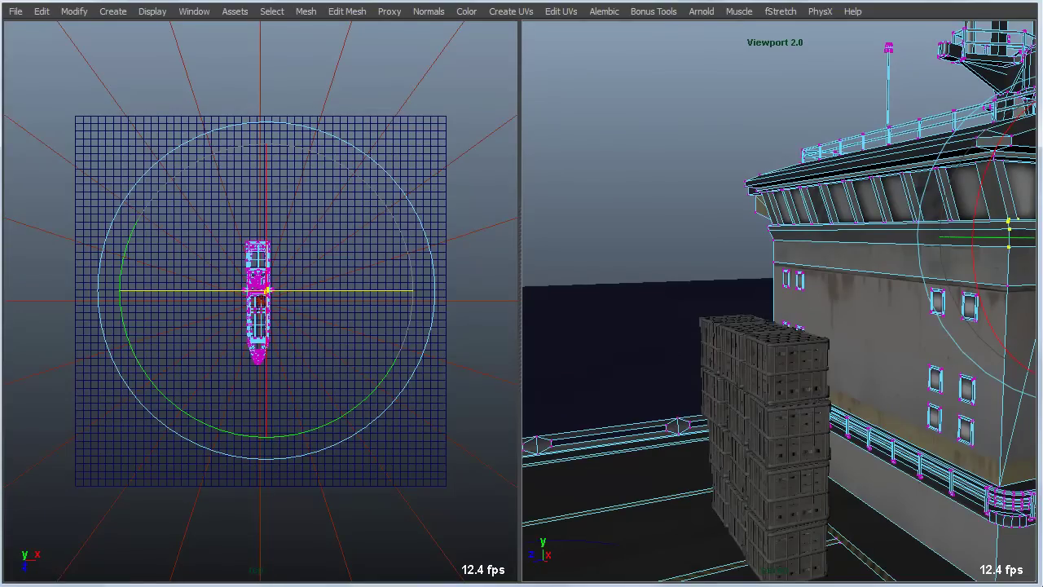
drag(520, 302, 483, 302)
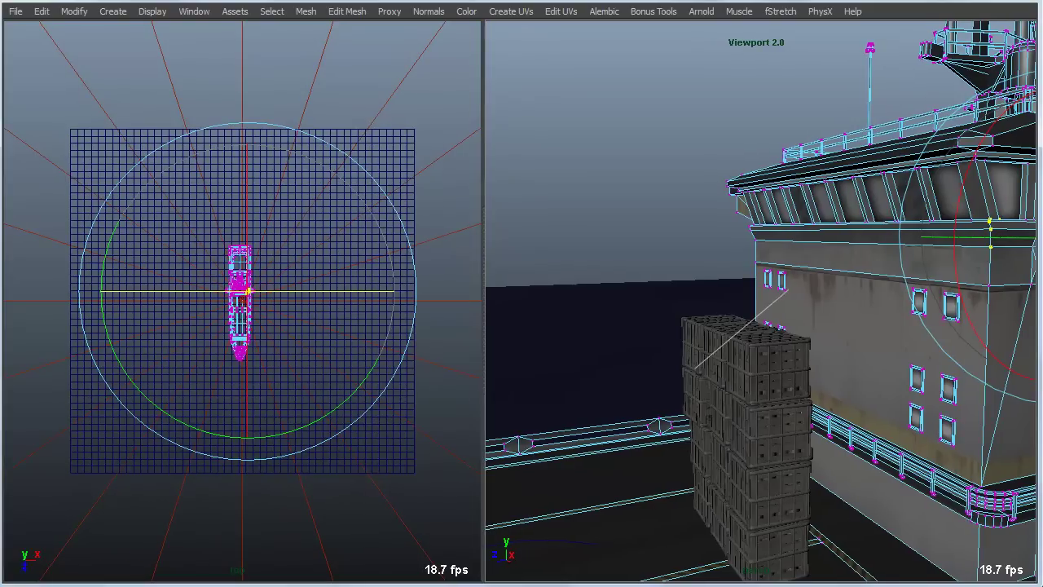
right_drag(780, 298, 789, 290)
click(719, 350)
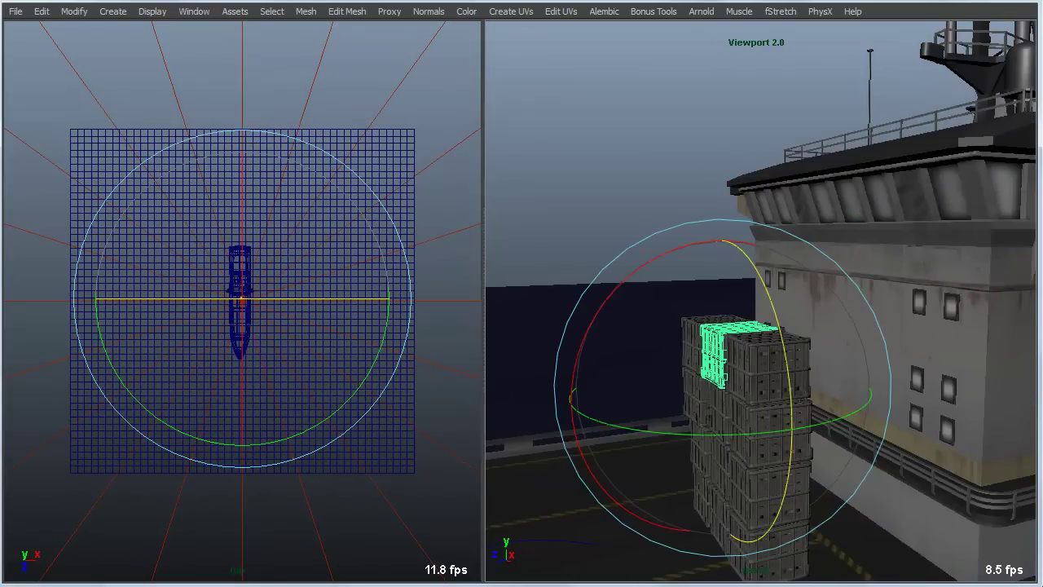
key(shift+f)
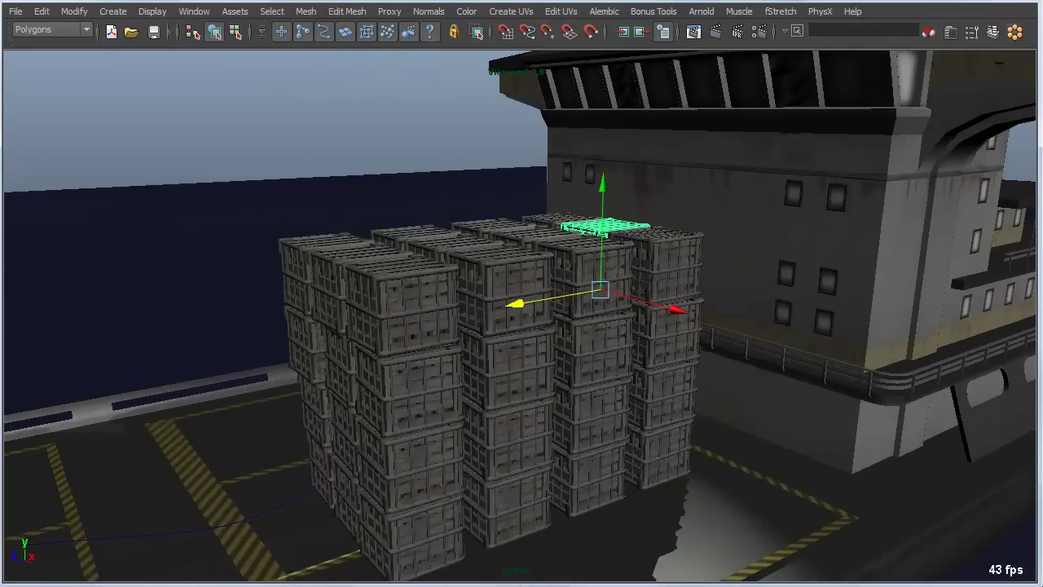
Select the second crate from the top in the second front column and show the Outliner beside the perspective view
click(510, 369)
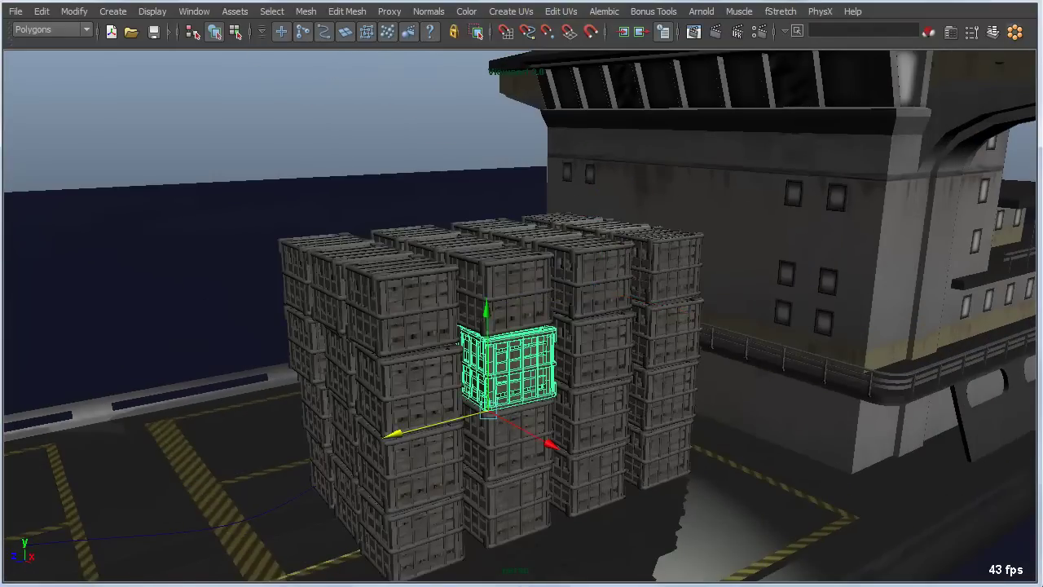
key(space)
drag(489, 367, 440, 367)
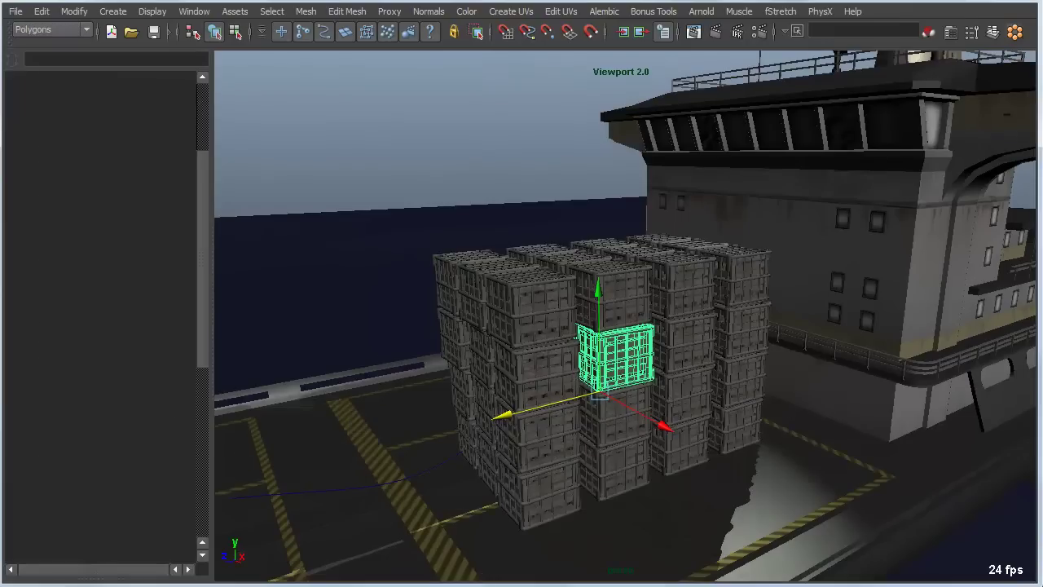
Collapse the world group in the Outliner, reveal the selected crate in the hierarchy, and look through the crates below it
scroll(101, 318, up, 3)
click(11, 145)
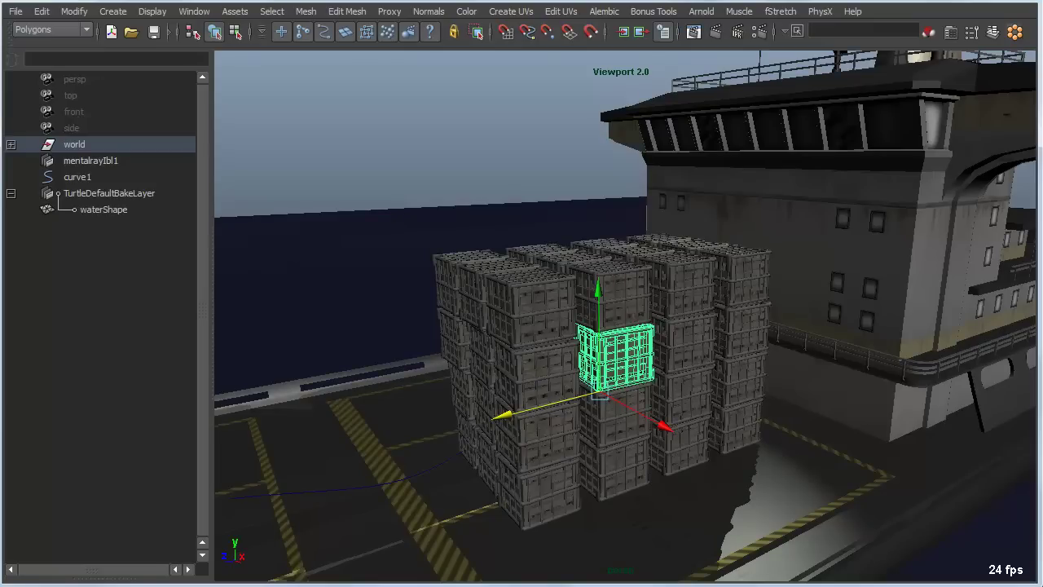
key(f)
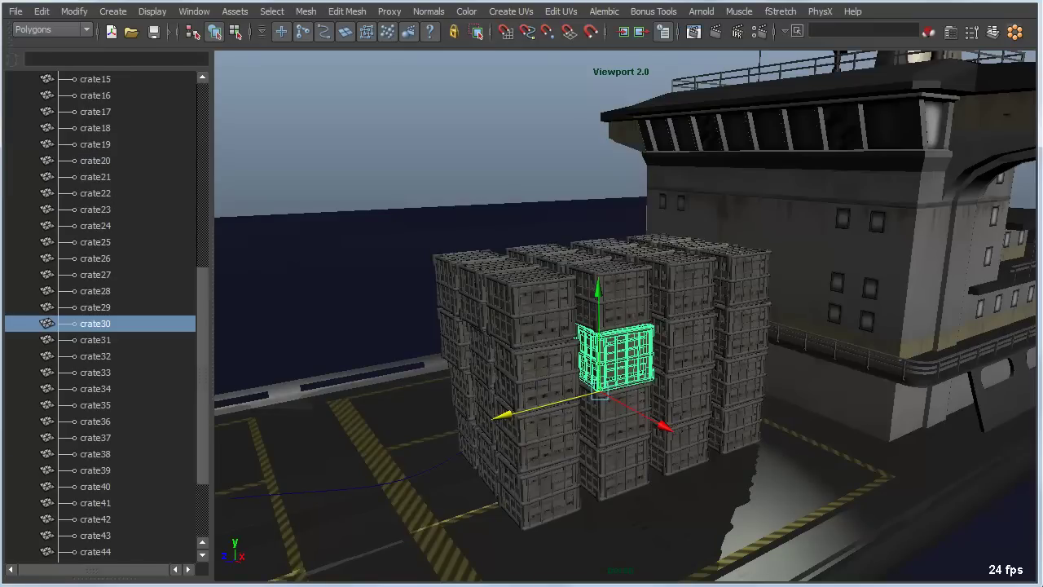
drag(202, 376, 202, 427)
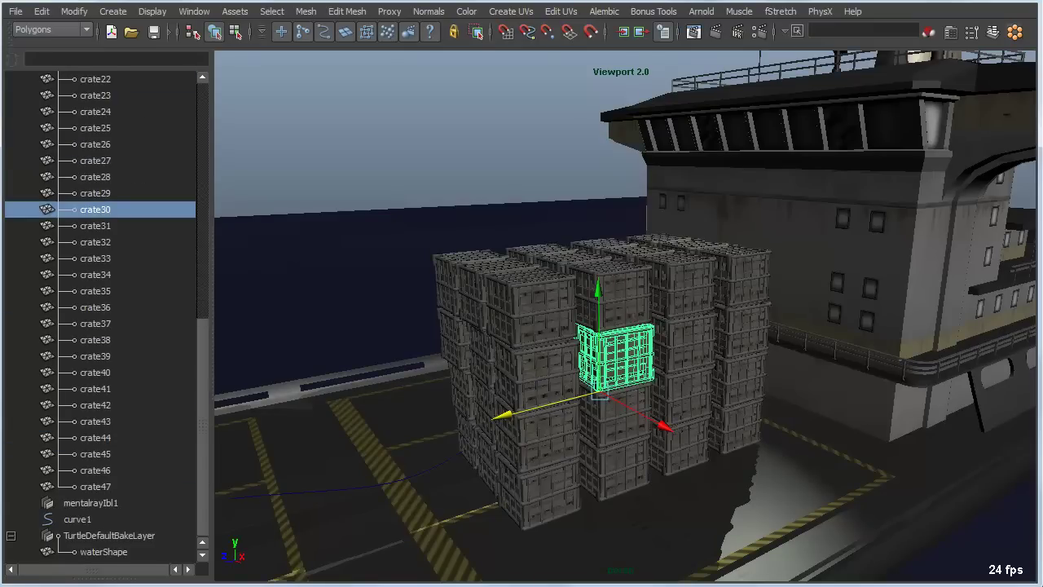
Show the Graph Editor below the perspective view, frame the selected crate's Rotate X, Y and Z curves, and select their keys
scroll(104, 318, up, 10)
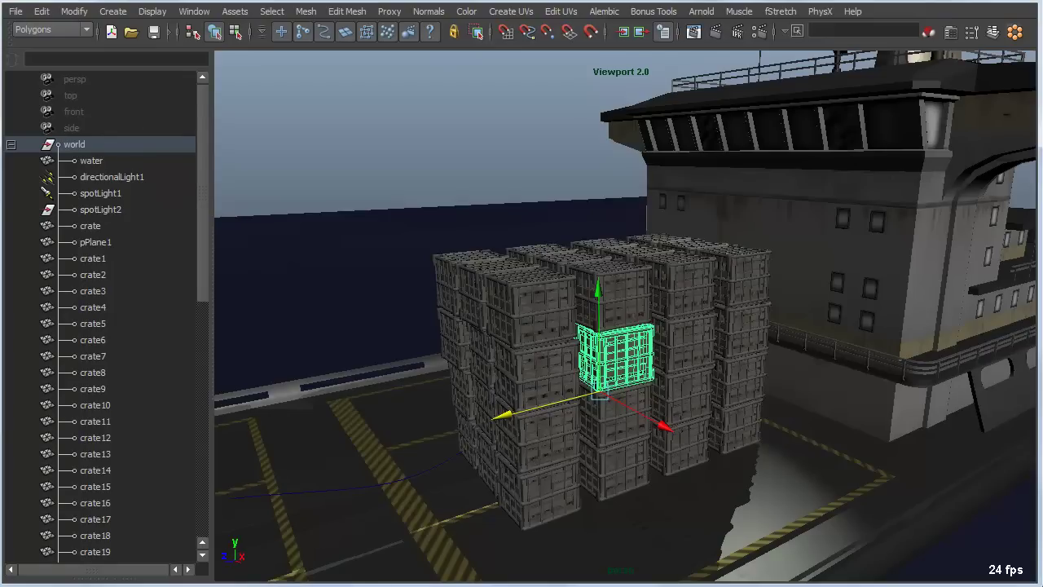
key(space)
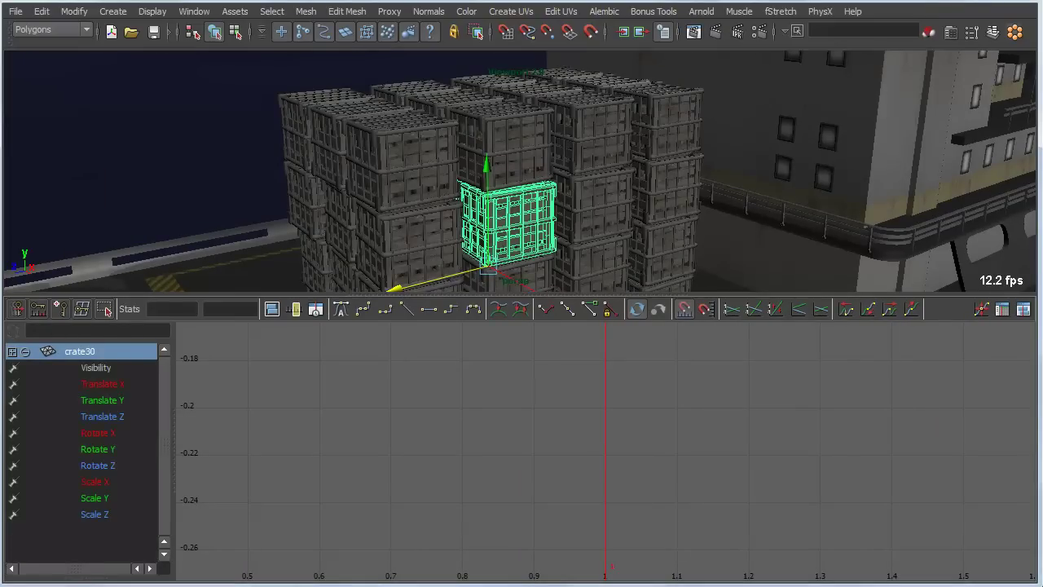
drag(98, 433, 98, 466)
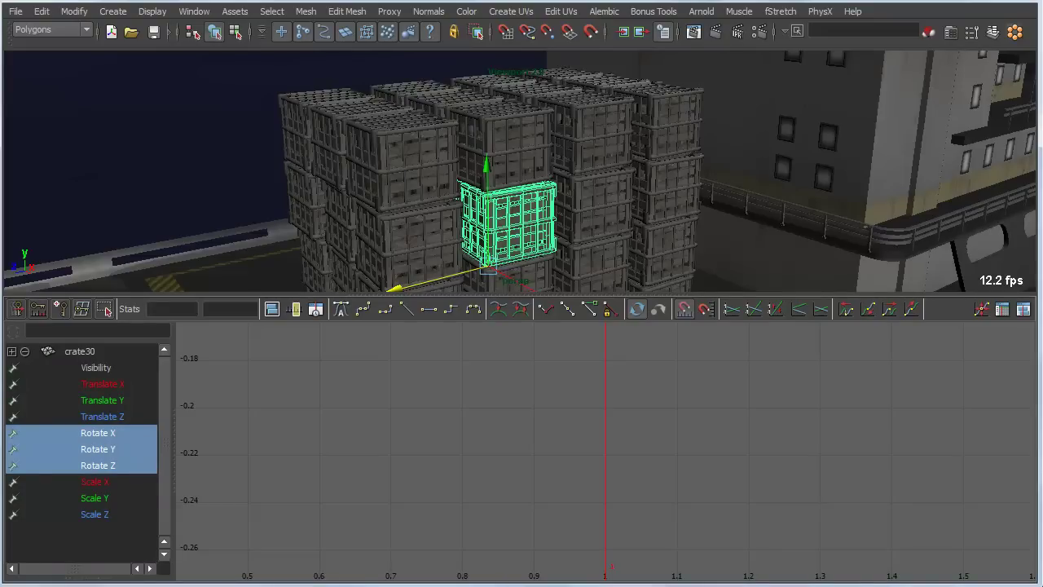
key(f)
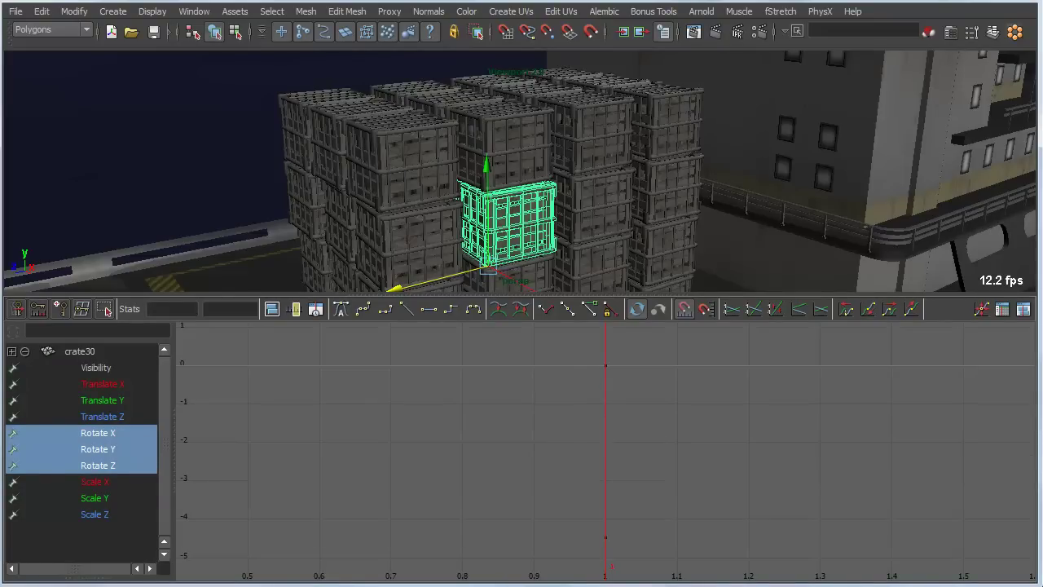
drag(572, 349, 632, 536)
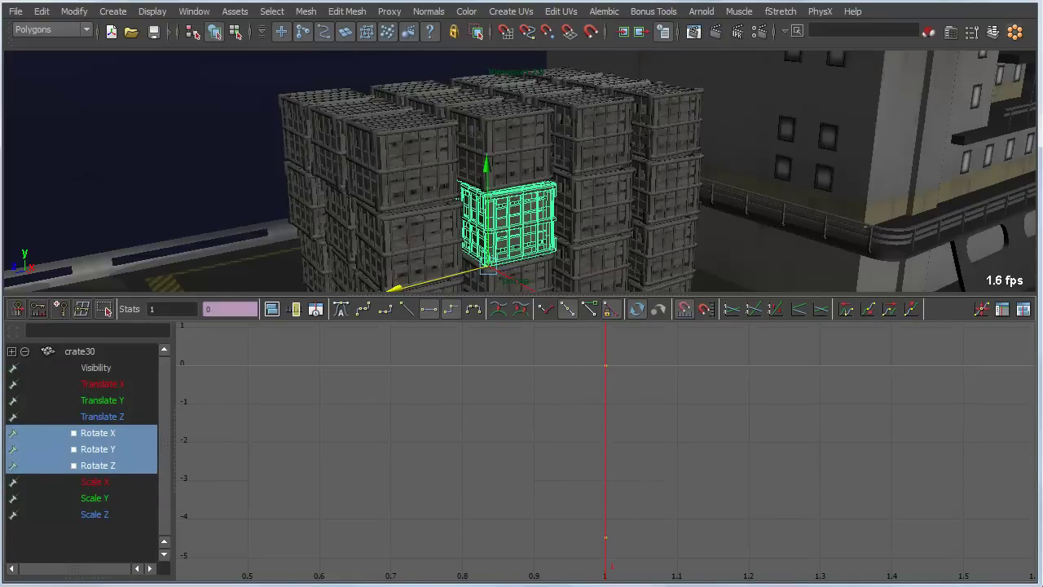
Show the Hypershade beside the perspective view, reduce the material swatches to small, and select the blinn1 material
key(space)
drag(479, 383, 571, 351)
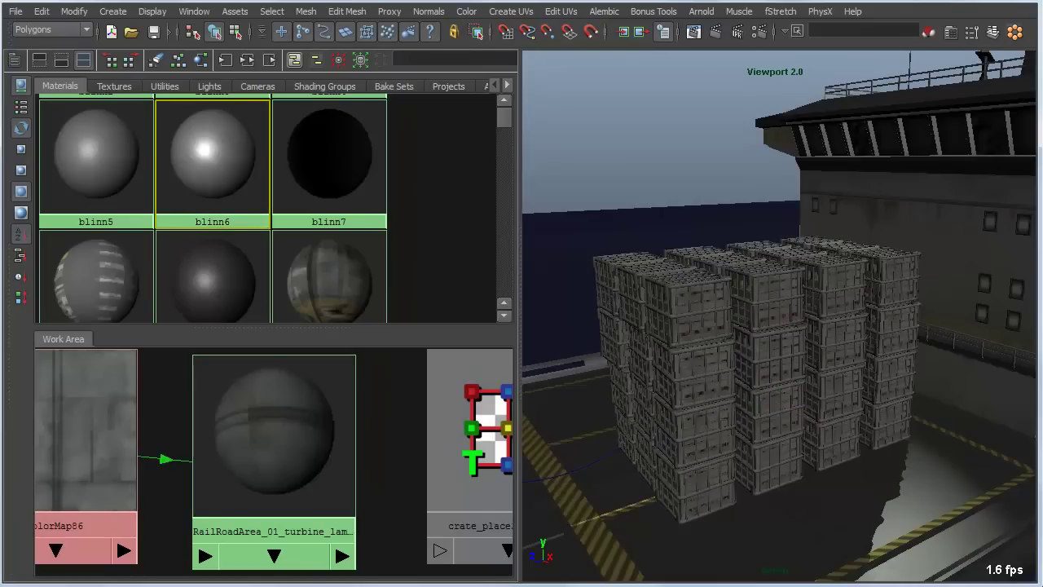
click(21, 149)
click(144, 117)
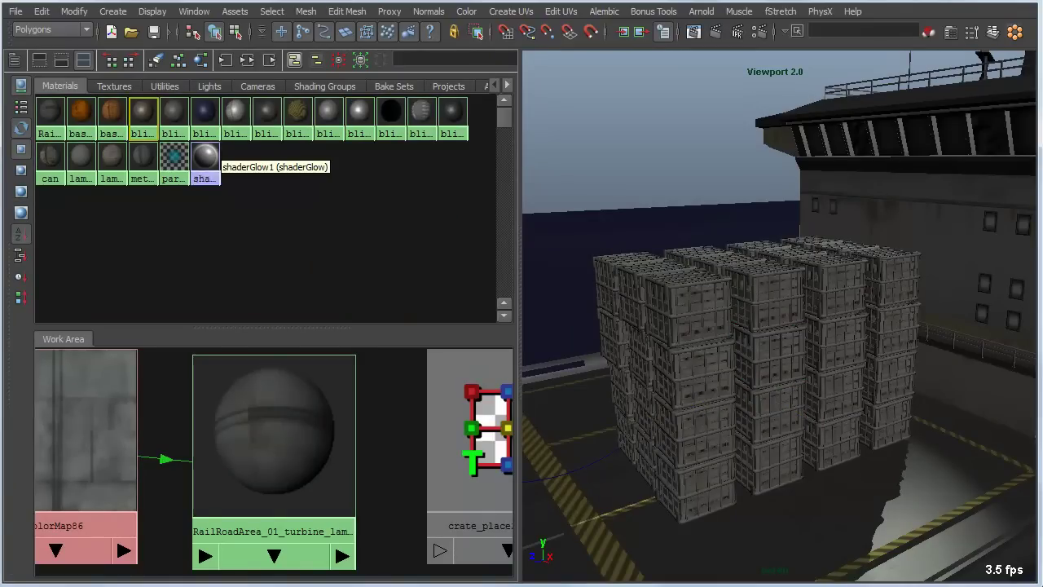
Enlarge the Hypershade material swatches to large and return to a single full-size perspective view
click(21, 191)
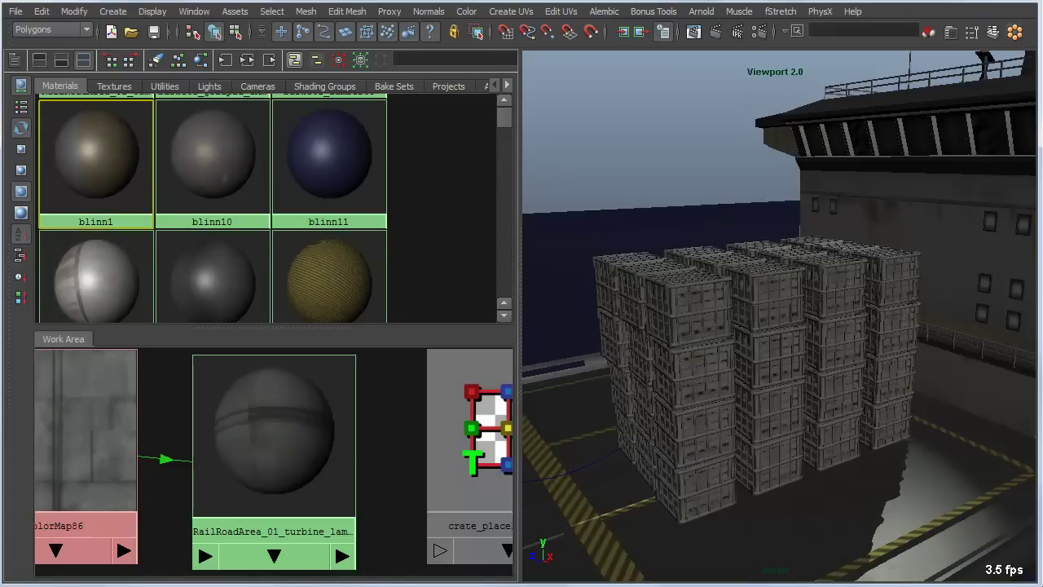
key(space)
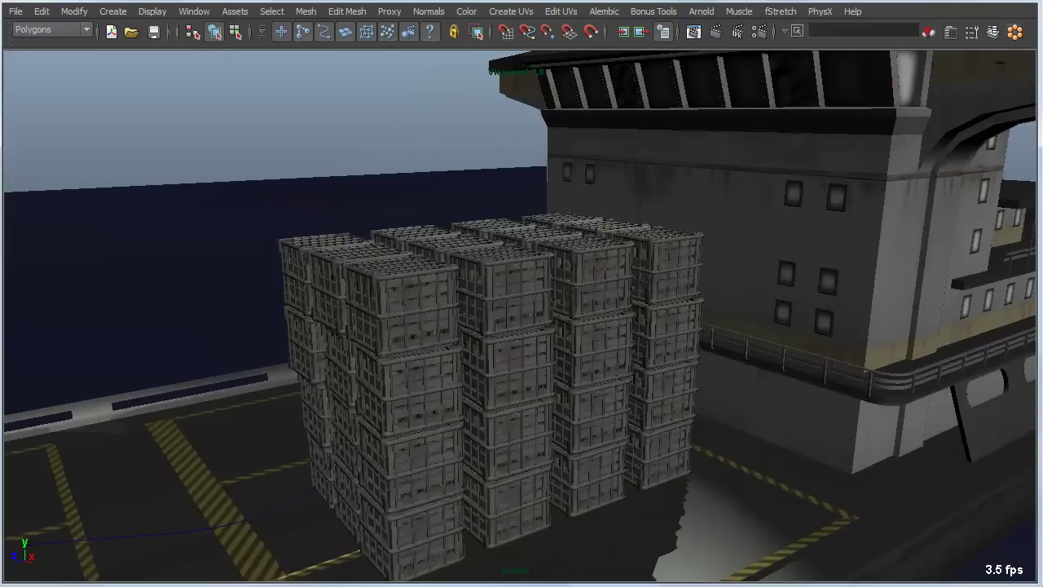